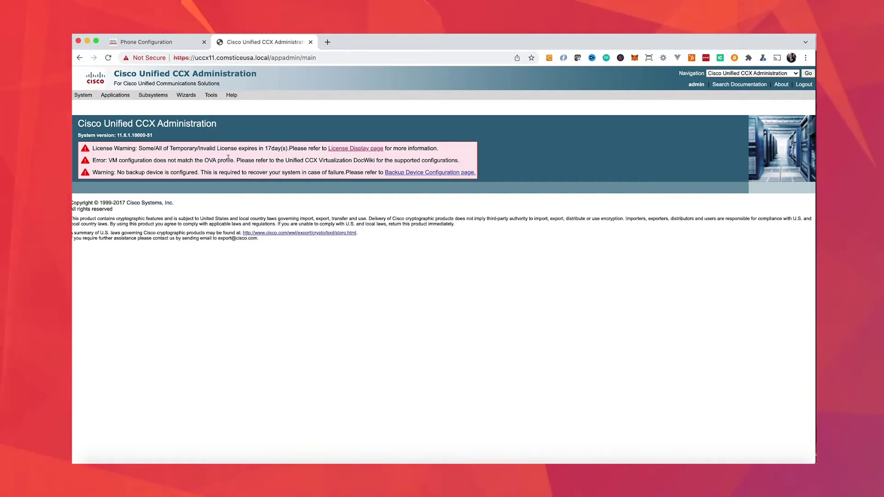
Step: Open the System menu from the Cisco Unified CCX Administration home page
{"action": "left_click", "coordinate": [84, 96]}
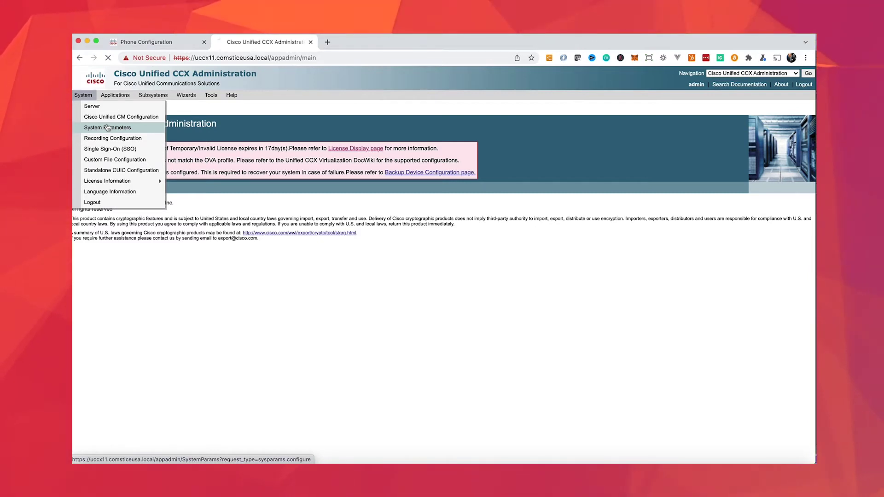
Step: Confirm Persistent Connection is set to Disable in the CCX System Parameters, then go to CUCM
{"action": "left_click", "coordinate": [107, 128]}
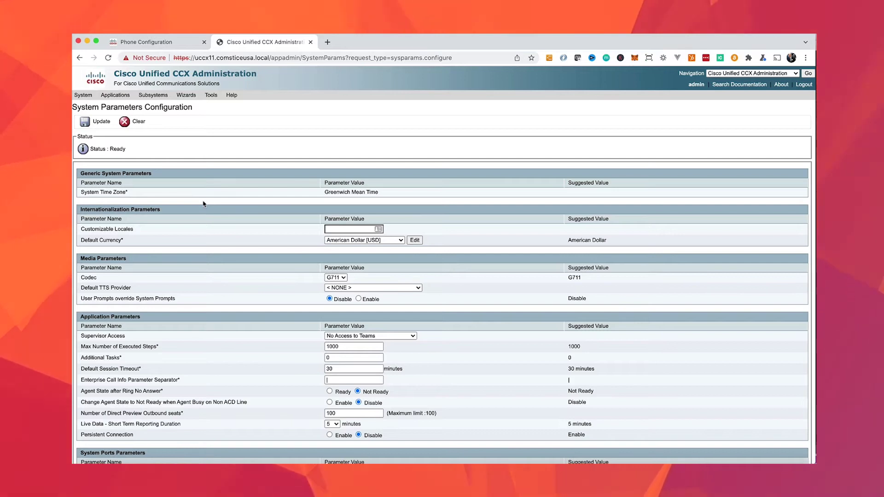
{"action": "scroll", "coordinate": [201, 208], "scroll_direction": "down", "scroll_amount": 2}
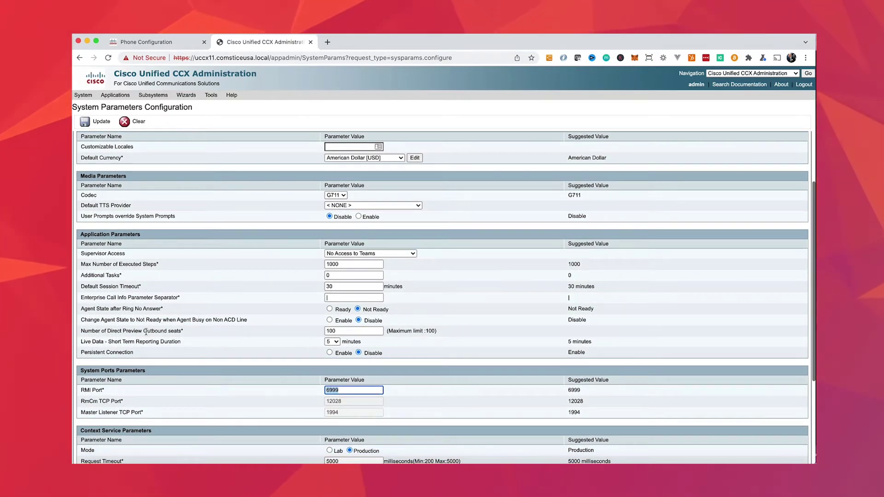
{"action": "left_click_drag", "start_coordinate": [133, 352], "coordinate": [115, 352]}
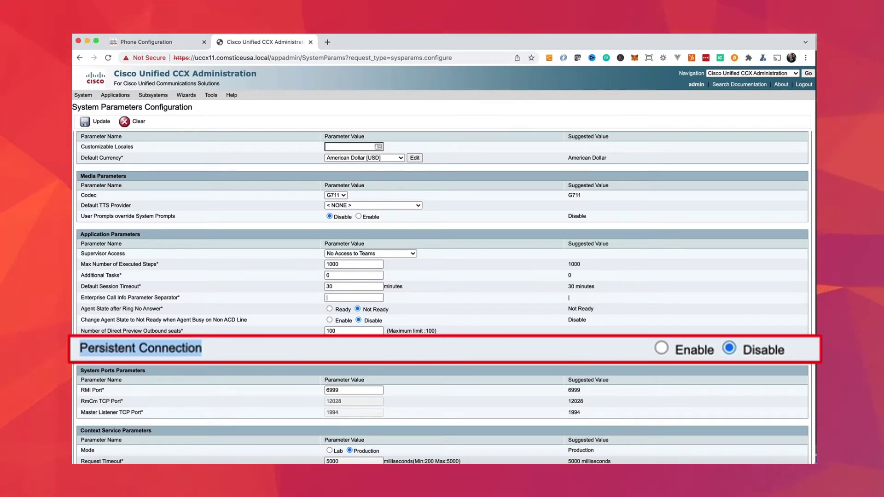
{"action": "key", "text": "super+Tab"}
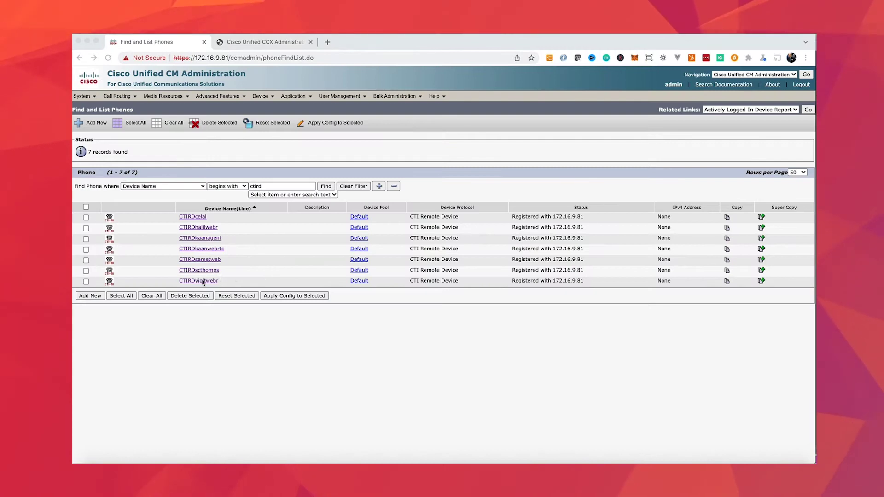
Step: Set CTIRDyigitwebr line 6035 to Maximum Number of Calls 2 and Busy Trigger 1, and save
{"action": "left_click", "coordinate": [199, 281]}
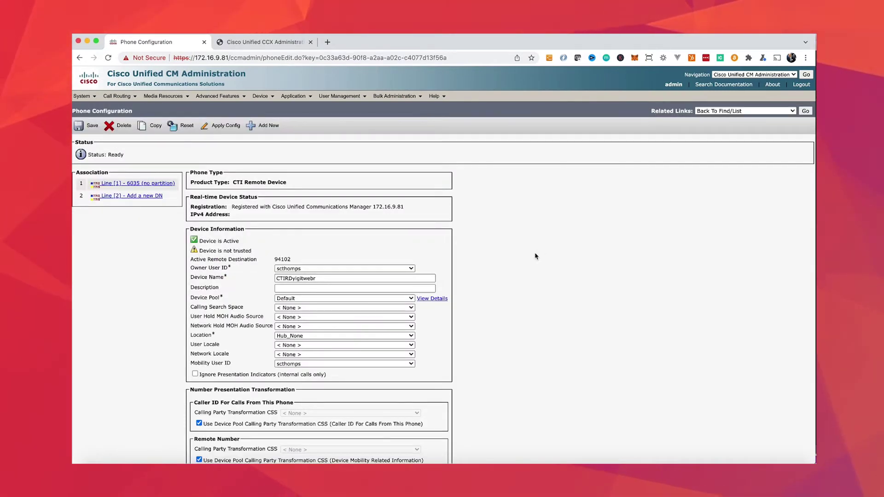
{"action": "left_click", "coordinate": [133, 183]}
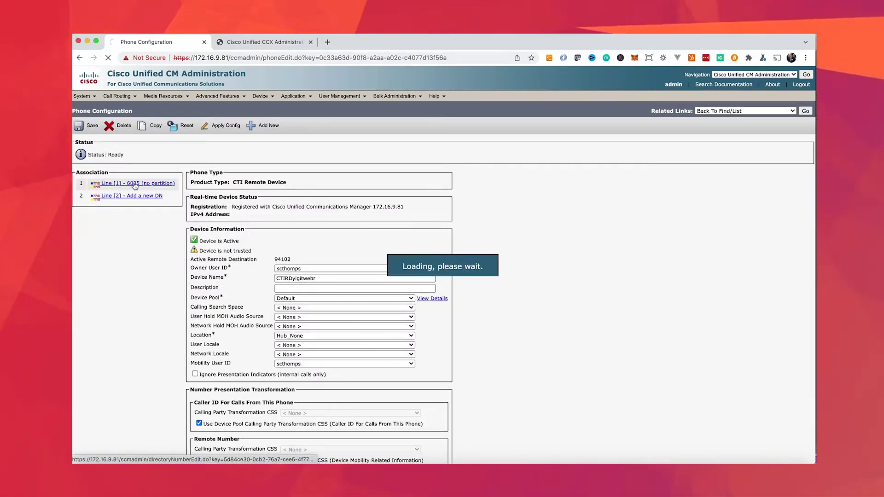
{"action": "scroll", "coordinate": [129, 212], "scroll_direction": "down", "scroll_amount": 3}
{"action": "scroll", "coordinate": [130, 213], "scroll_direction": "down", "scroll_amount": 10}
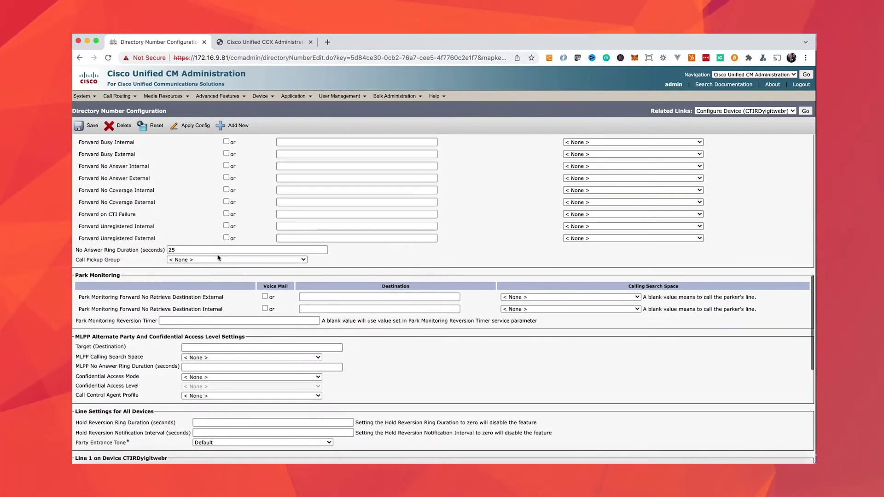
{"action": "scroll", "coordinate": [218, 258], "scroll_direction": "down", "scroll_amount": 5}
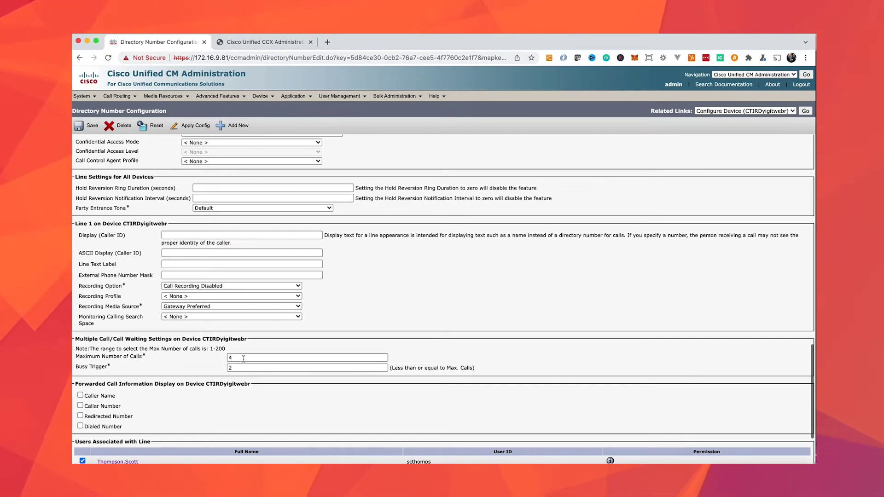
{"action": "left_click", "coordinate": [244, 358]}
{"action": "key", "text": "BackSpace"}
{"action": "type", "text": "2"}
{"action": "key", "text": "Tab"}
{"action": "type", "text": "1"}
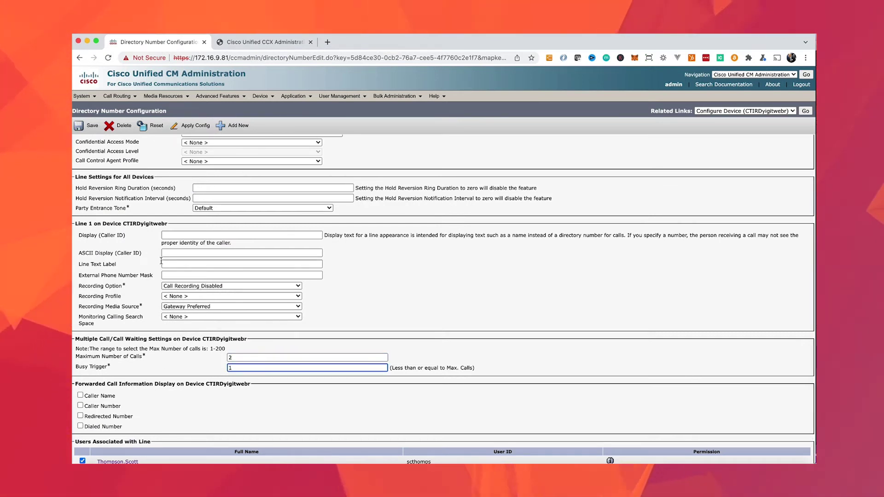
{"action": "left_click", "coordinate": [92, 126]}
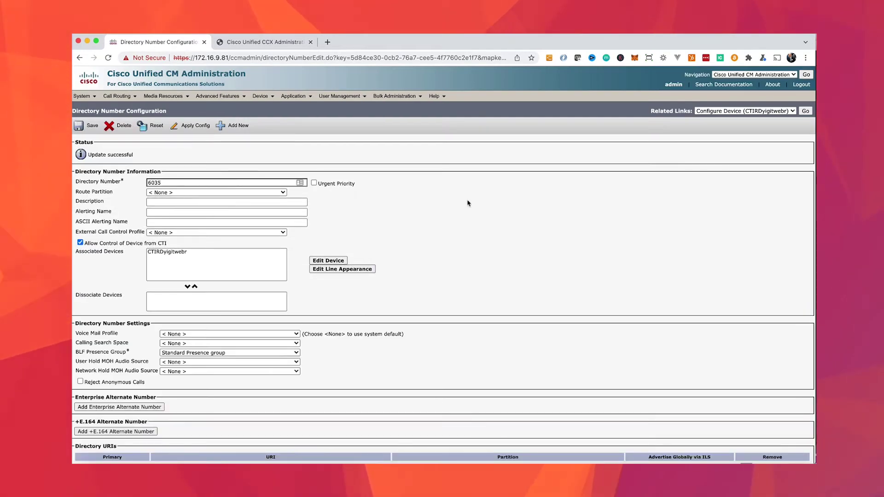
Step: Inspect CTIRDyigitwebr's labwebphone remote destination (94102), then return to its Phone Configuration page
{"action": "left_click", "coordinate": [328, 261]}
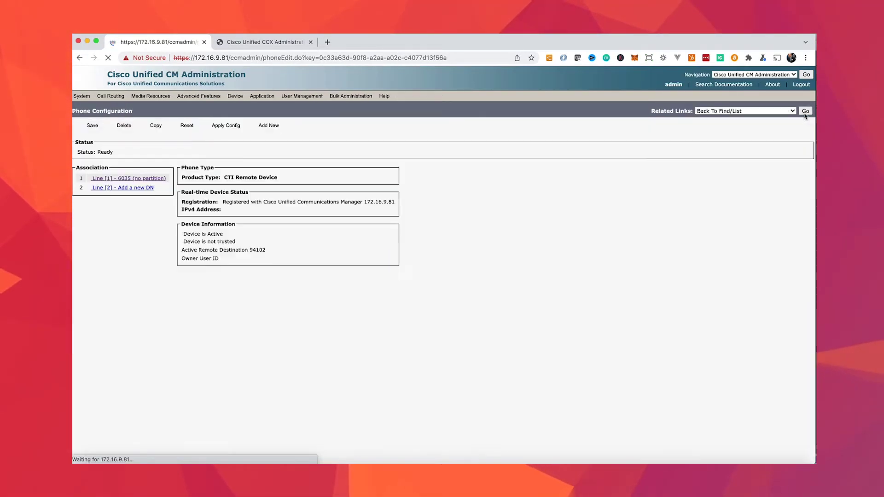
{"action": "scroll", "coordinate": [311, 313], "scroll_direction": "down", "scroll_amount": 6}
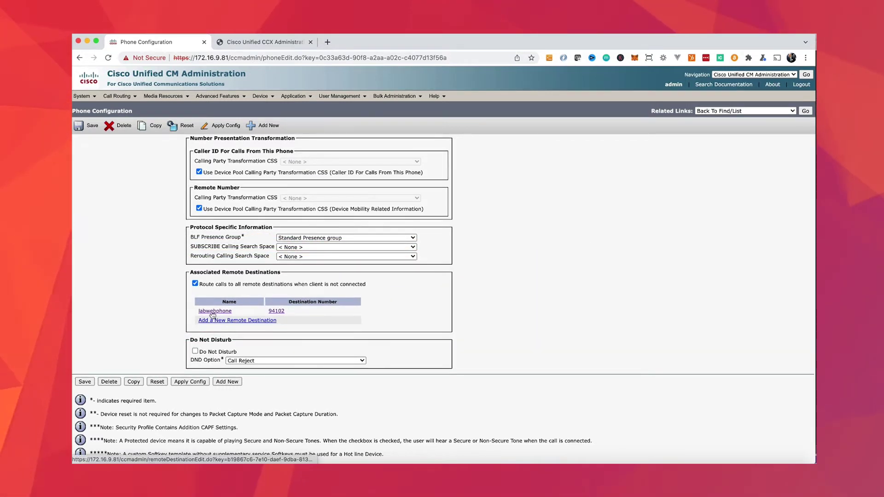
{"action": "left_click", "coordinate": [215, 311]}
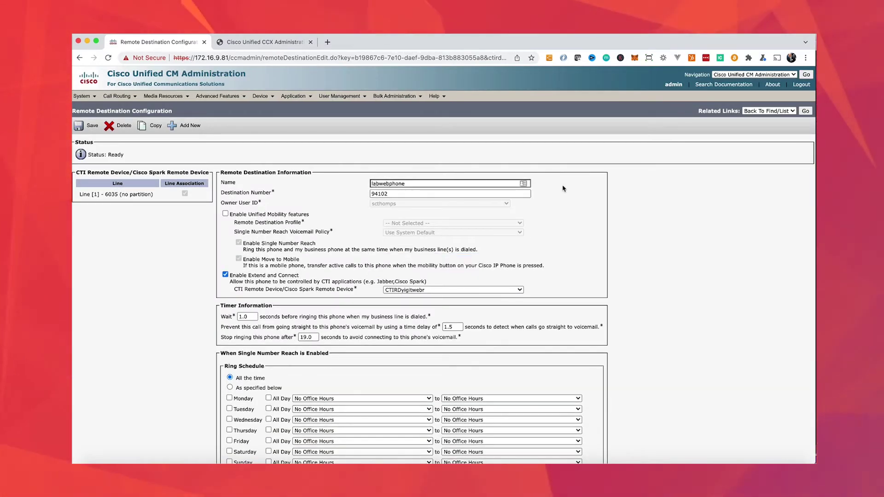
{"action": "key", "text": "super+bracketleft"}
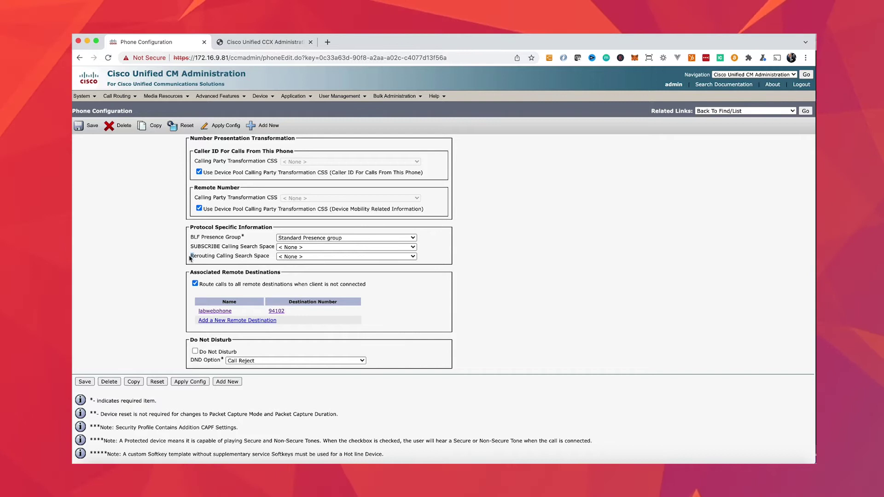
{"action": "left_click_drag", "start_coordinate": [226, 256], "coordinate": [178, 257]}
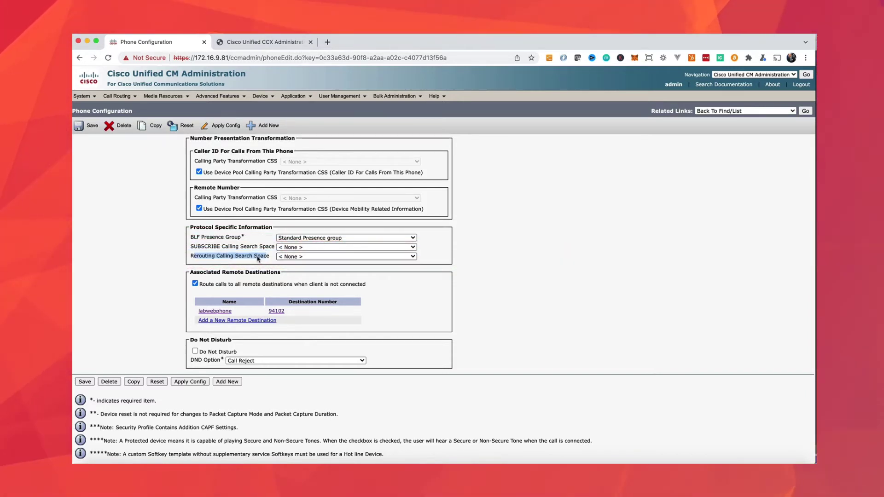
{"action": "left_click", "coordinate": [332, 257]}
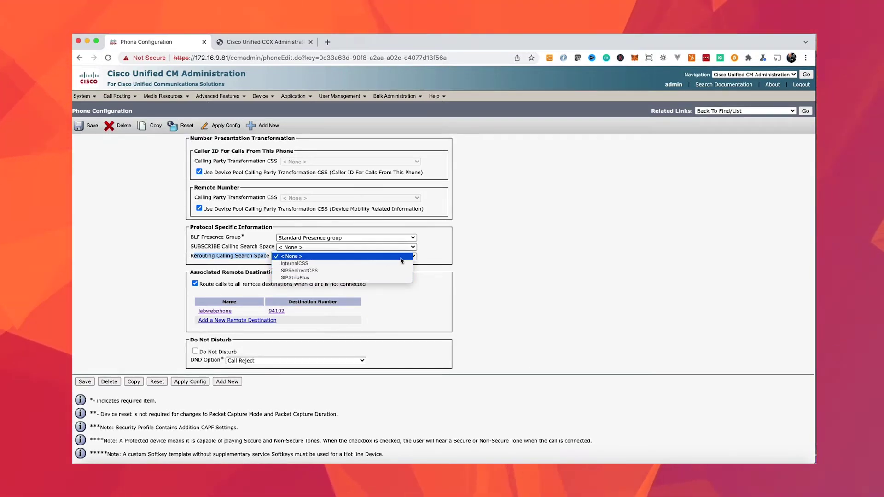
{"action": "left_click", "coordinate": [361, 322]}
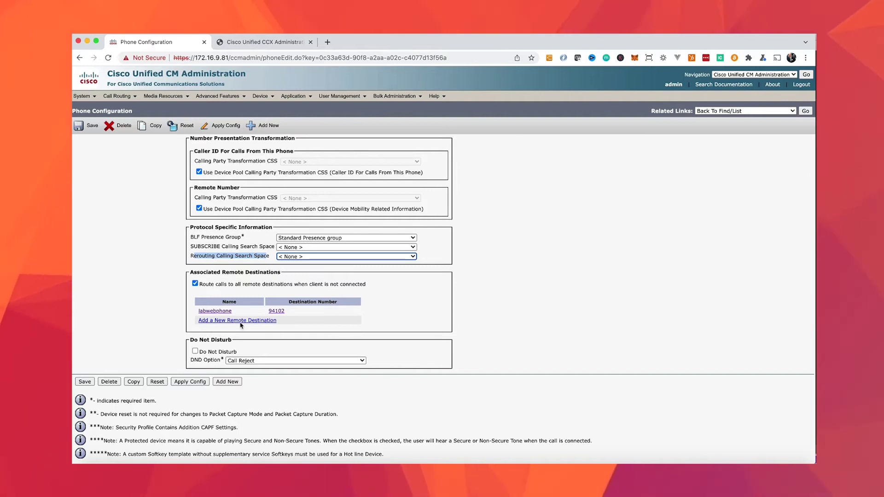
{"action": "left_click", "coordinate": [361, 322]}
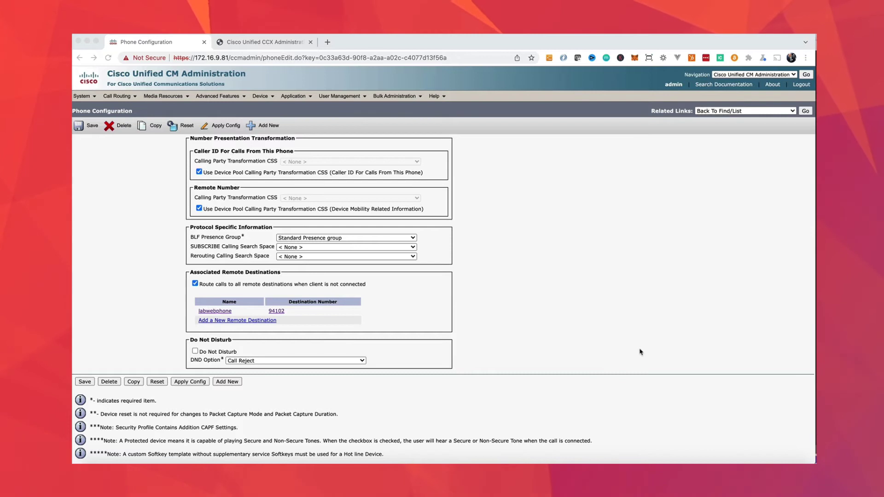
Step: Search the application users for 'rmcm'
{"action": "left_click", "coordinate": [350, 96]}
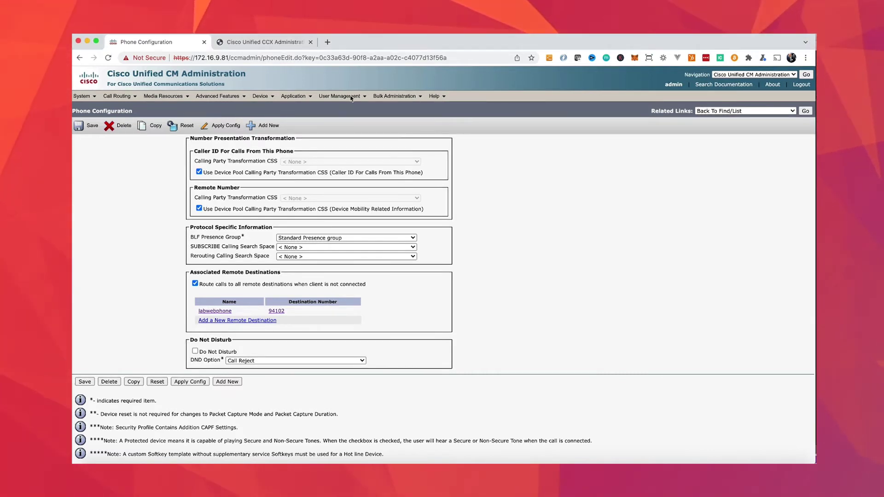
{"action": "left_click", "coordinate": [348, 109]}
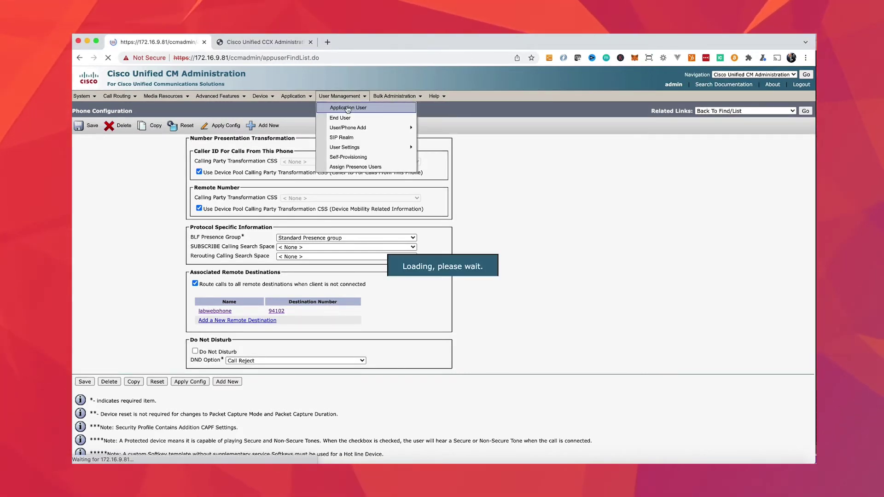
{"action": "left_click", "coordinate": [260, 155]}
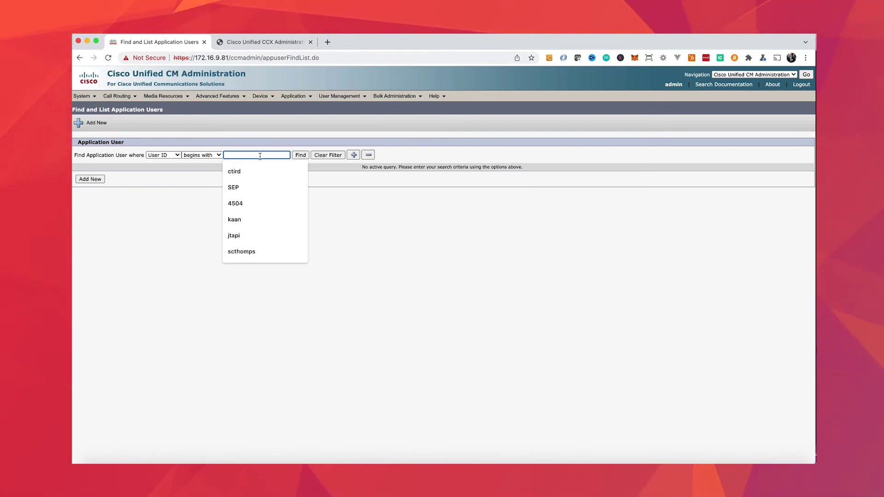
{"action": "type", "text": "rmcm"}
{"action": "key", "text": "Return"}
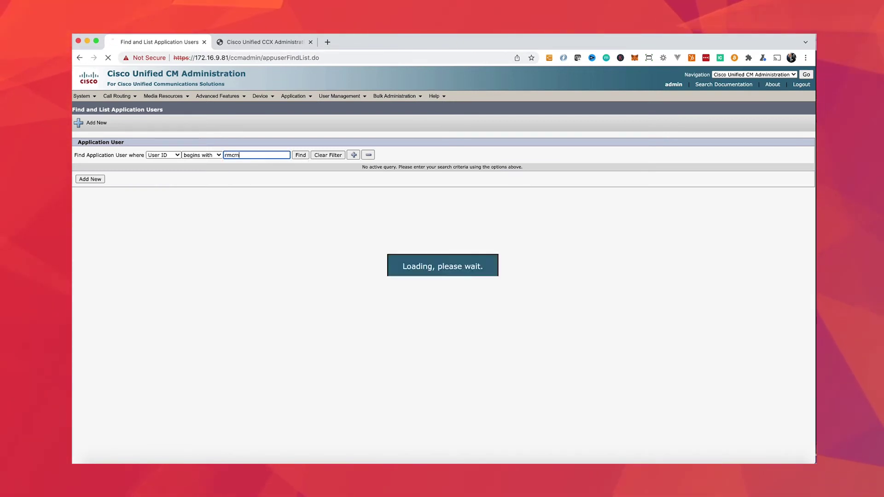
Step: Open the rmcm3 application user and review its Controlled Devices list
{"action": "left_click", "coordinate": [211, 220]}
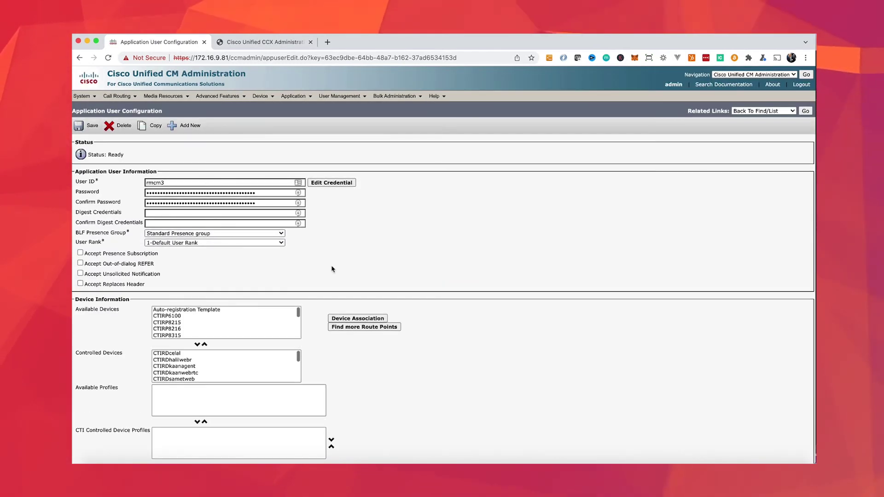
{"action": "scroll", "coordinate": [309, 276], "scroll_direction": "down", "scroll_amount": 2}
{"action": "scroll", "coordinate": [265, 272], "scroll_direction": "down", "scroll_amount": 5}
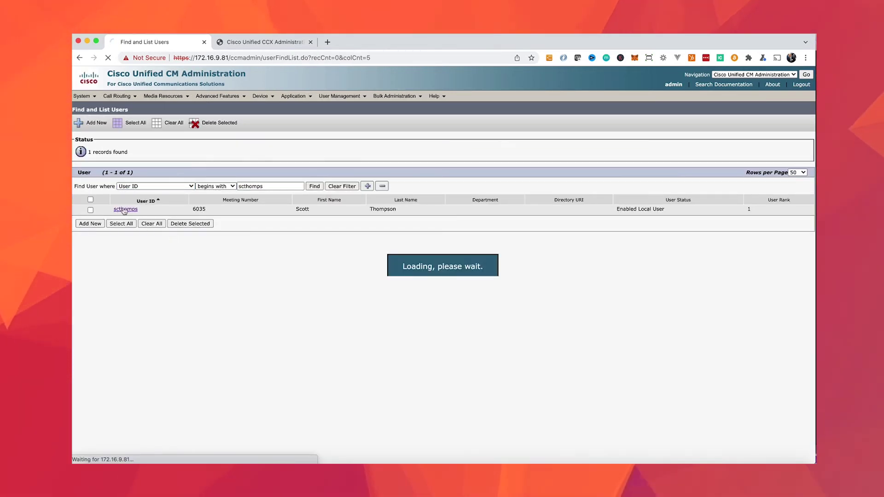
Step: Verify the agent's IPCC Extension is 6037 alongside Primary Extension 6035
{"action": "scroll", "coordinate": [153, 354], "scroll_direction": "down", "scroll_amount": 6}
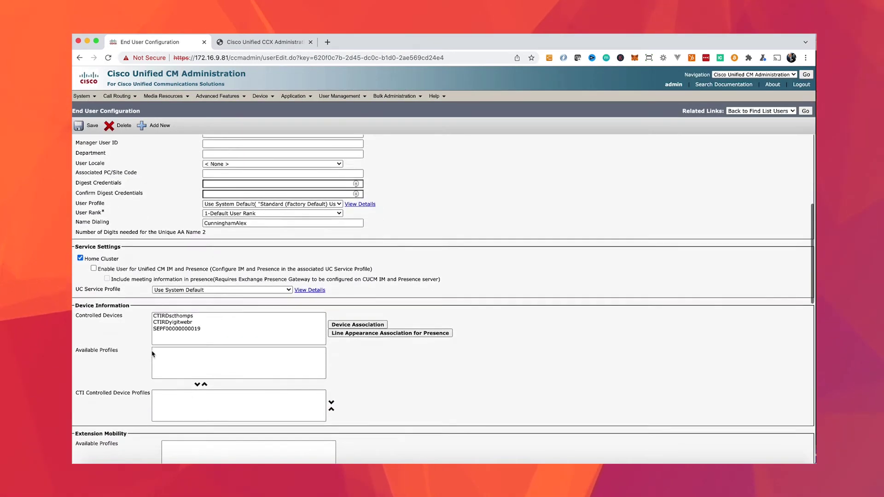
{"action": "scroll", "coordinate": [152, 353], "scroll_direction": "down", "scroll_amount": 5}
{"action": "left_click", "coordinate": [155, 364]}
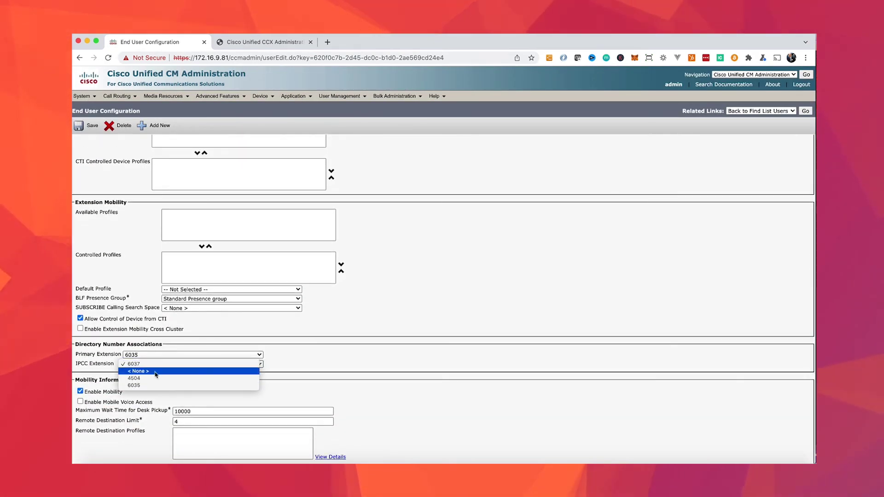
{"action": "left_click", "coordinate": [270, 367]}
{"action": "left_click", "coordinate": [260, 364]}
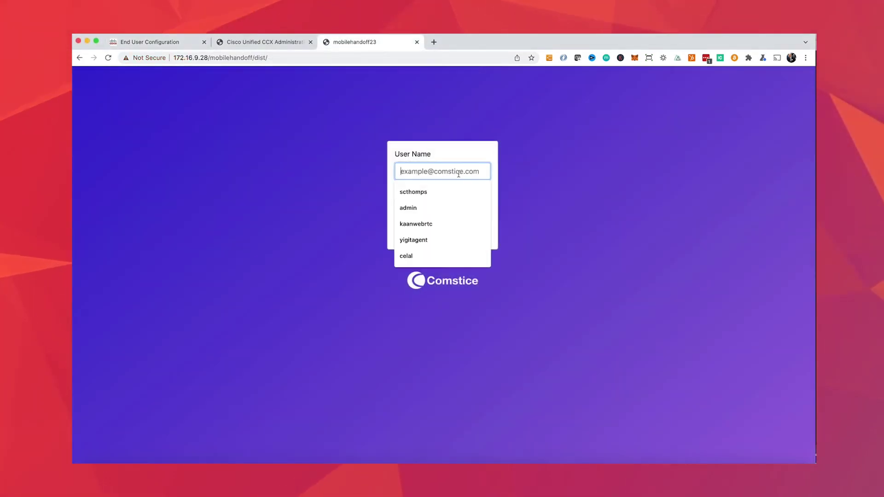
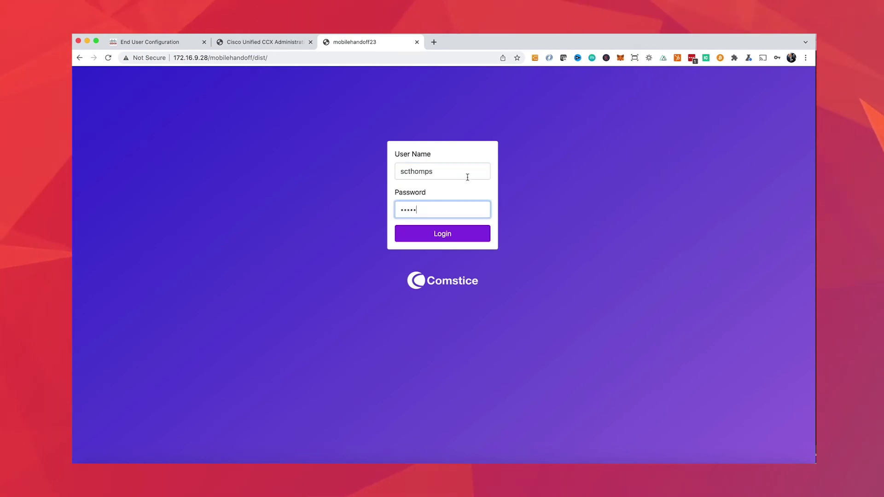
Step: Log in to the mobilehandoff app, set Mobile (6037) as active device, and recheck CUCM's extension
{"action": "left_click", "coordinate": [443, 234]}
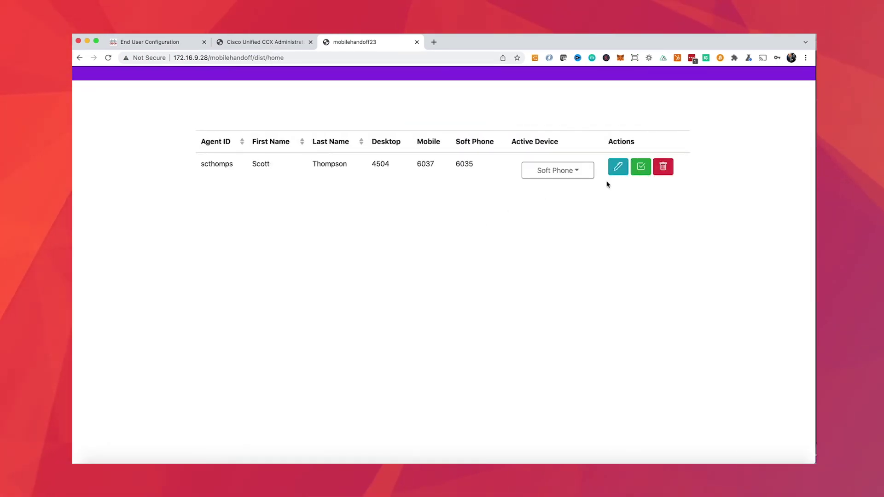
{"action": "left_click", "coordinate": [557, 170]}
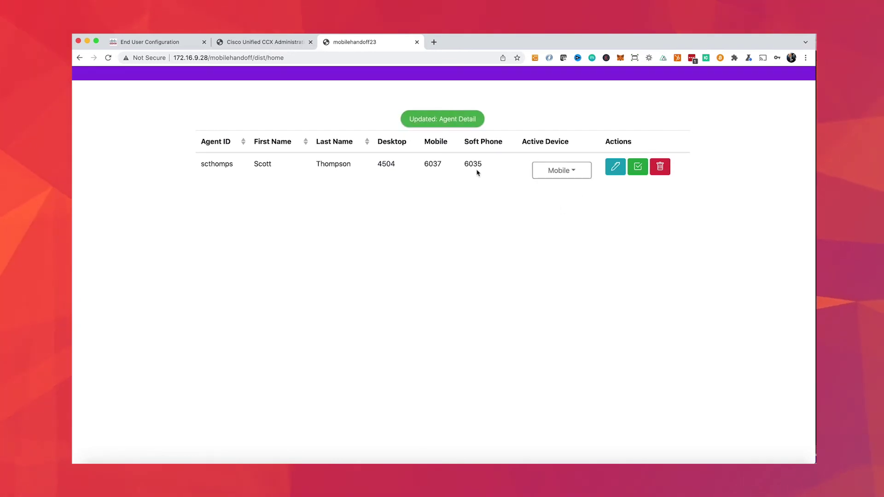
{"action": "double_click", "coordinate": [433, 163]}
{"action": "left_click", "coordinate": [154, 41]}
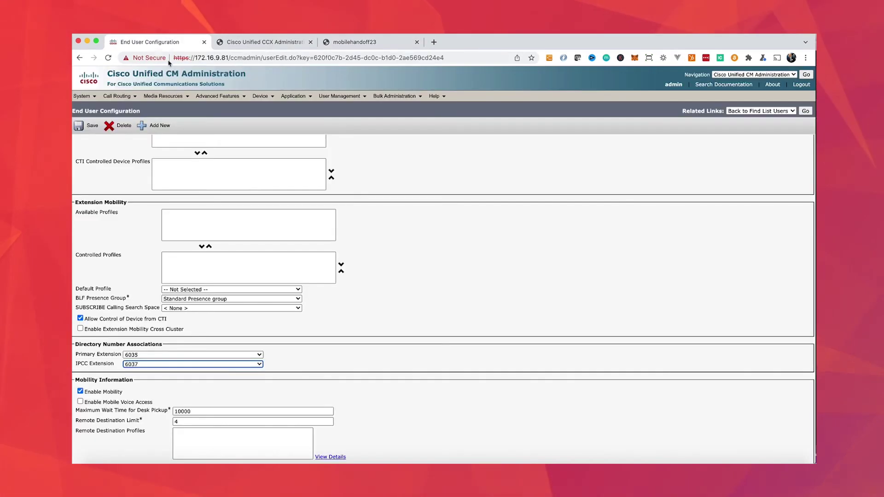
{"action": "left_click", "coordinate": [108, 58]}
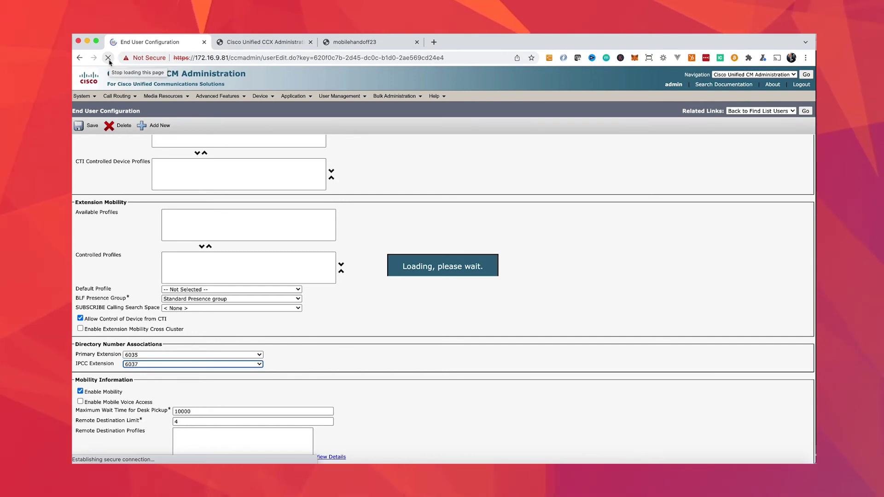
{"action": "scroll", "coordinate": [155, 177], "scroll_direction": "down", "scroll_amount": 10}
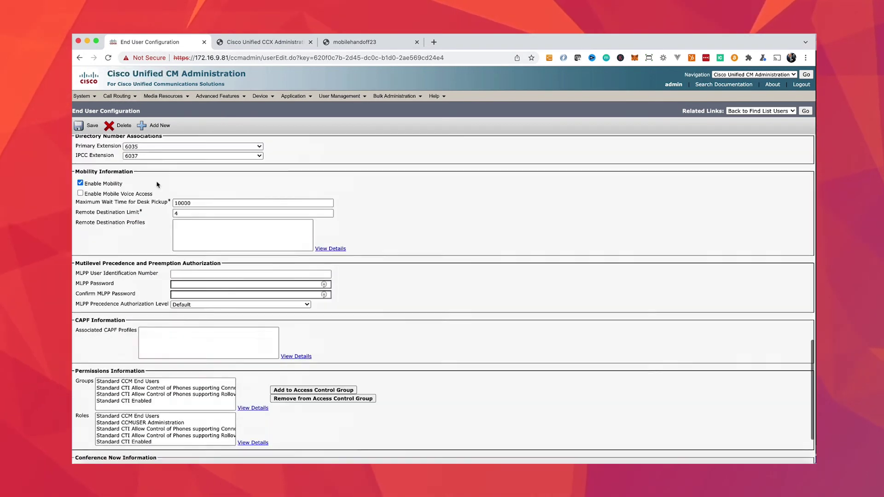
{"action": "scroll", "coordinate": [157, 184], "scroll_direction": "down", "scroll_amount": 2}
{"action": "scroll", "coordinate": [156, 188], "scroll_direction": "up", "scroll_amount": 5}
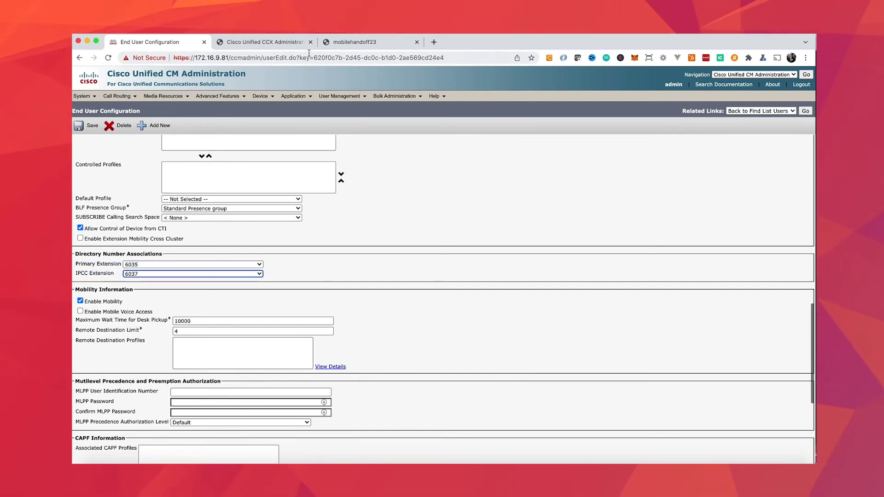
Step: Make Soft Phone the active device and reload the CUCM end-user page to check the IPCC Extension
{"action": "left_click_drag", "start_coordinate": [355, 42], "coordinate": [274, 42]}
{"action": "left_click", "coordinate": [537, 173]}
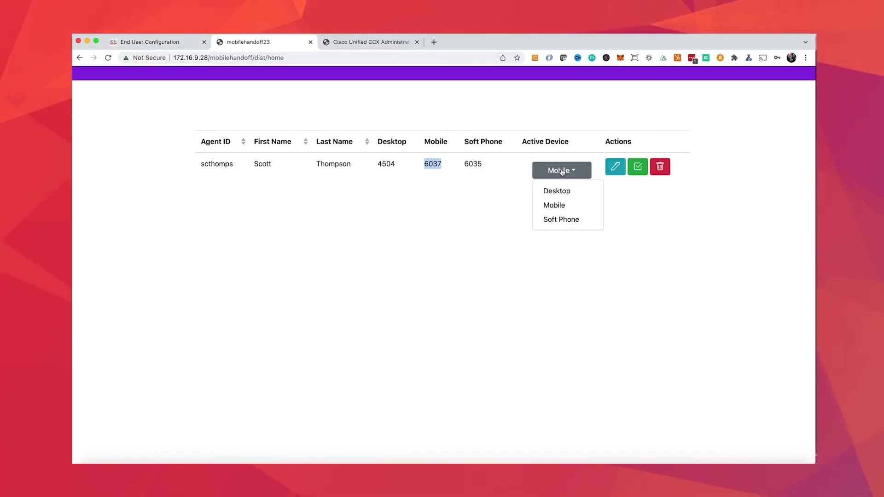
{"action": "left_click", "coordinate": [570, 220]}
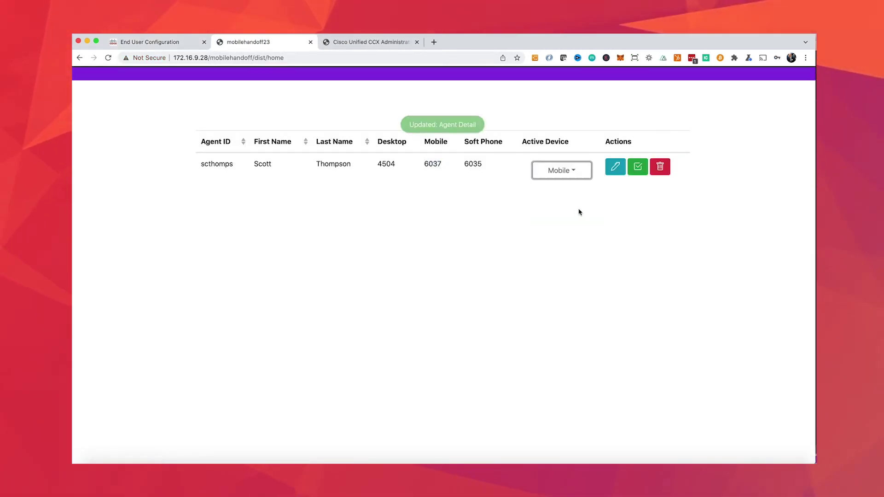
{"action": "left_click", "coordinate": [171, 40]}
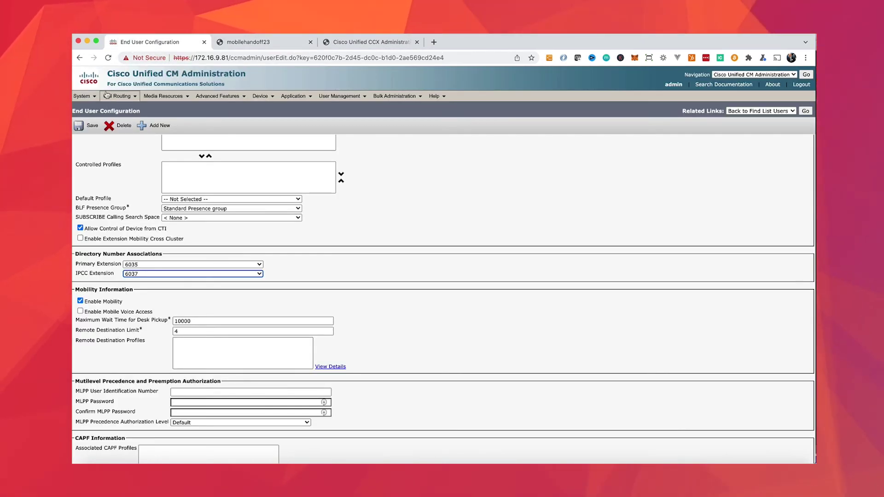
{"action": "key", "text": "super+r"}
{"action": "scroll", "coordinate": [138, 263], "scroll_direction": "down", "scroll_amount": 10}
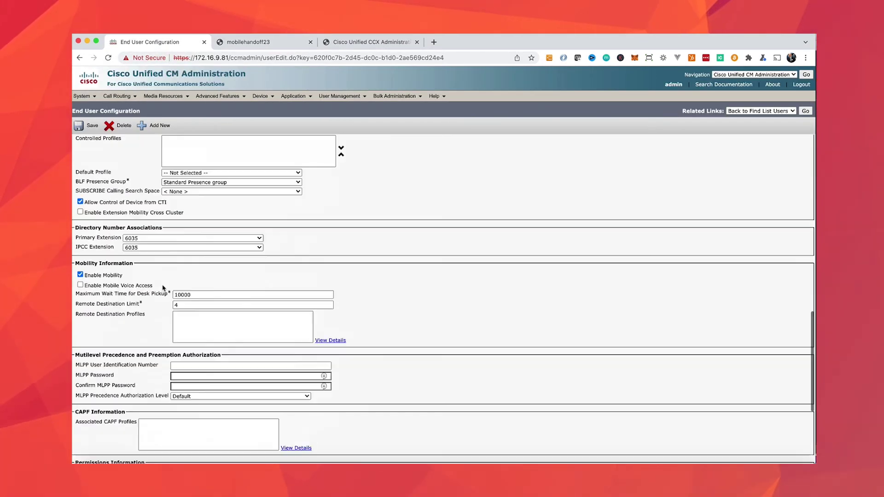
{"action": "scroll", "coordinate": [124, 272], "scroll_direction": "up", "scroll_amount": 5}
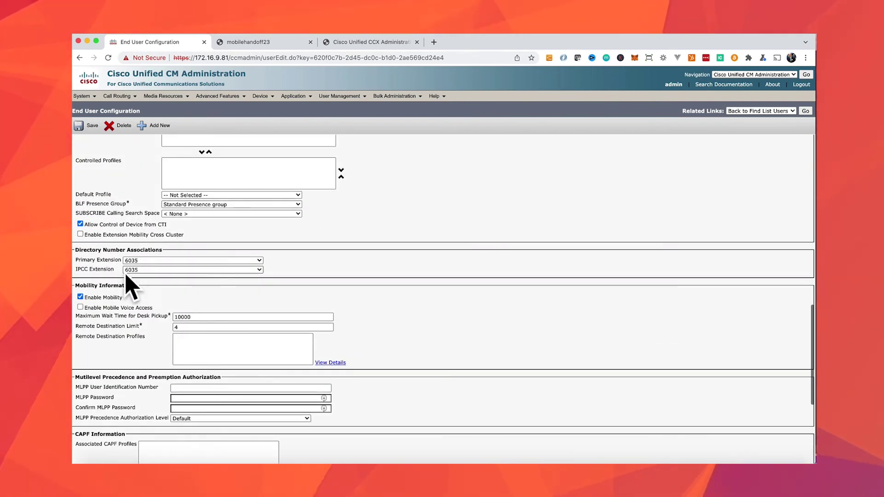
Step: Make Desktop the active device and confirm CUCM's IPCC Extension is now 4504
{"action": "left_click", "coordinate": [265, 40]}
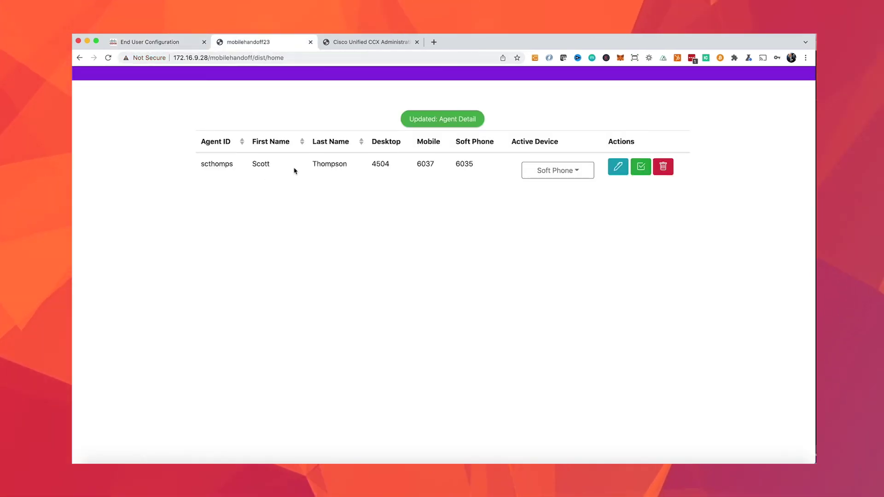
{"action": "double_click", "coordinate": [464, 164]}
{"action": "left_click", "coordinate": [497, 184]}
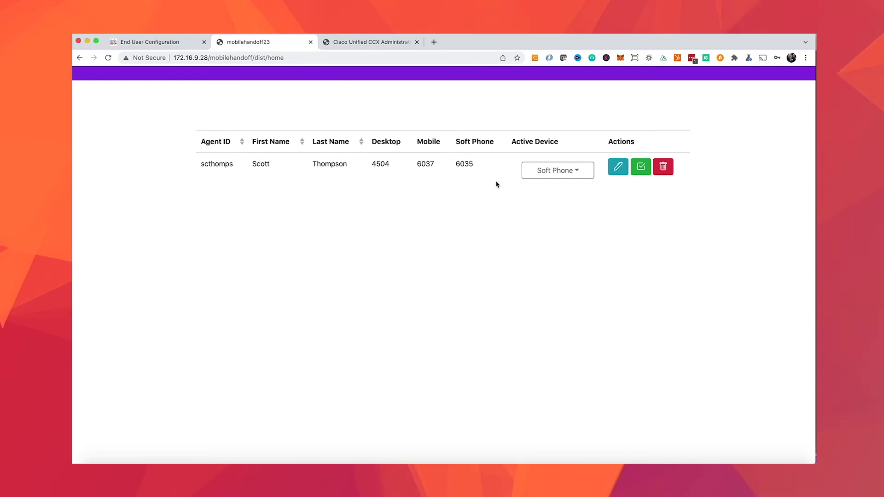
{"action": "left_click", "coordinate": [573, 171]}
{"action": "left_click", "coordinate": [558, 192]}
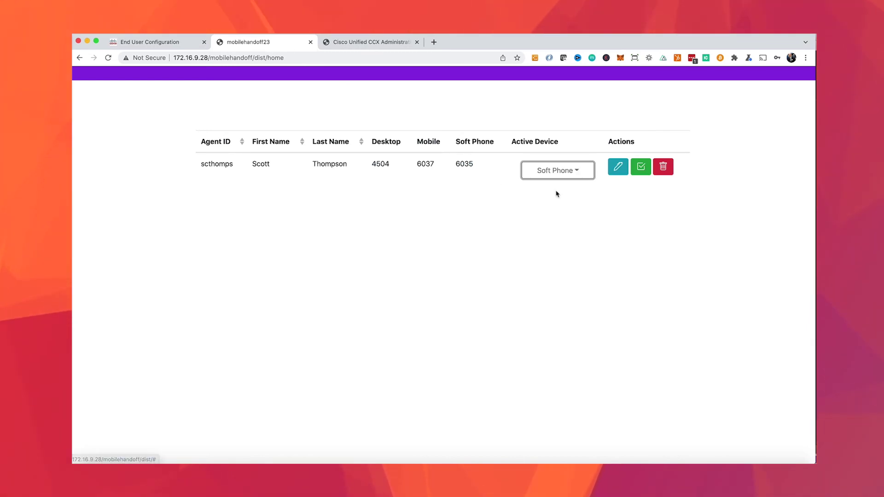
{"action": "left_click", "coordinate": [141, 44]}
{"action": "left_click", "coordinate": [108, 60]}
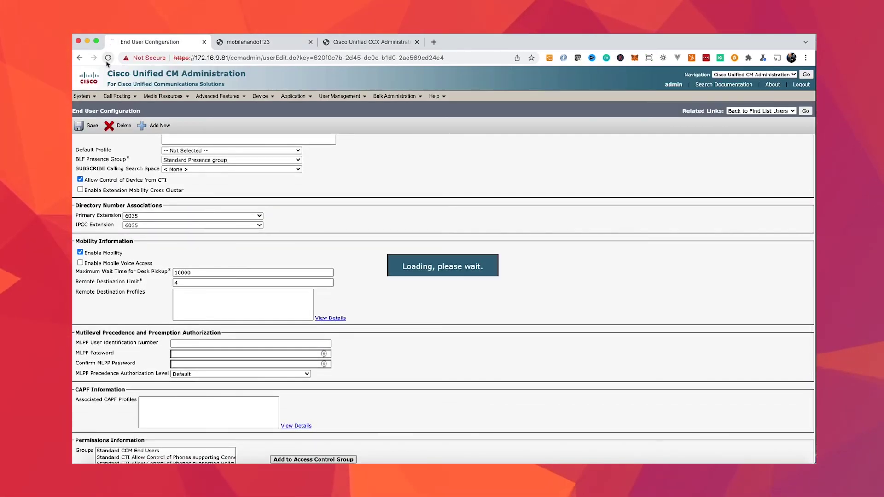
{"action": "scroll", "coordinate": [132, 188], "scroll_direction": "down", "scroll_amount": 15}
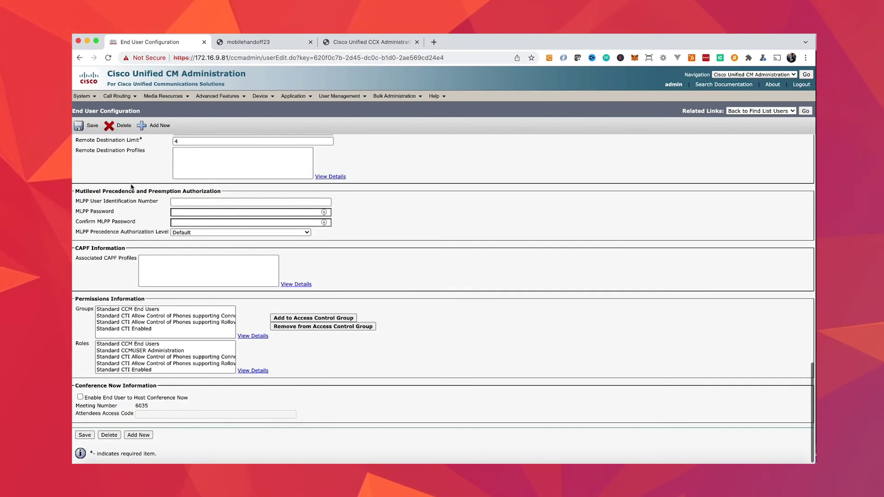
{"action": "scroll", "coordinate": [141, 236], "scroll_direction": "up", "scroll_amount": 5}
{"action": "left_click", "coordinate": [192, 299]}
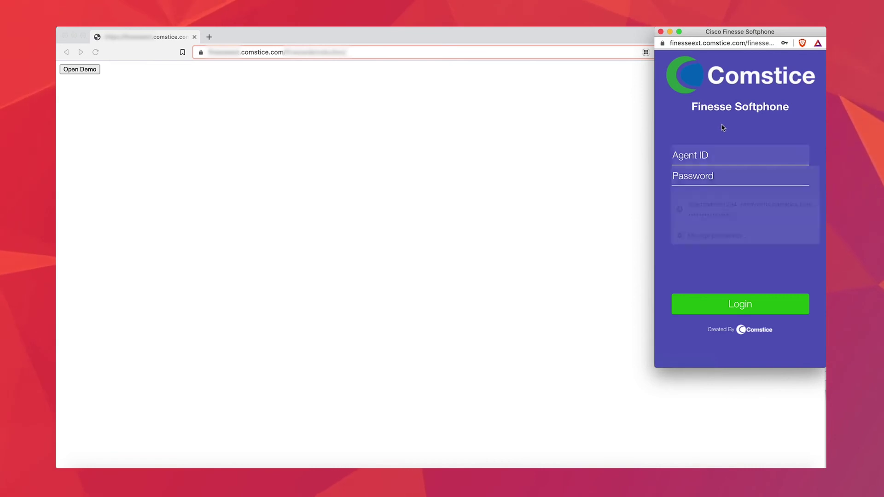
Step: Log in to Finesse Softphone with the autofilled agent credentials, check My Stats, then return Home
{"action": "left_click", "coordinate": [719, 178]}
{"action": "left_click", "coordinate": [744, 312]}
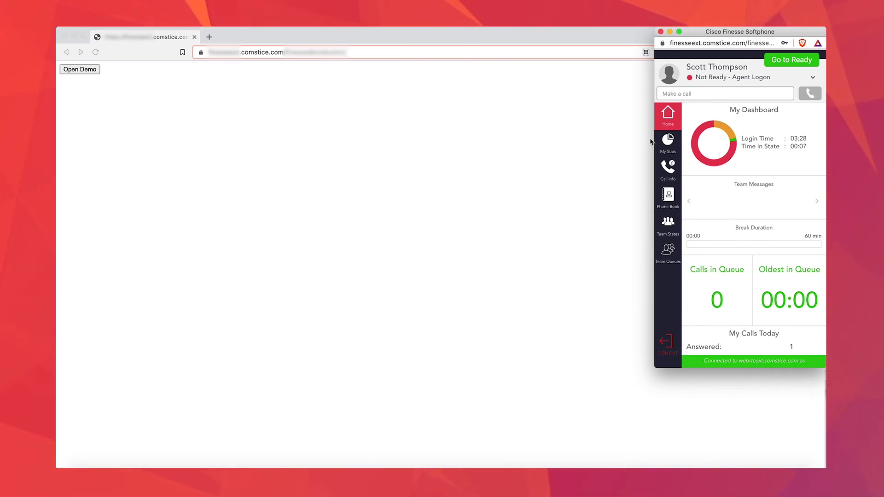
{"action": "left_click", "coordinate": [669, 147]}
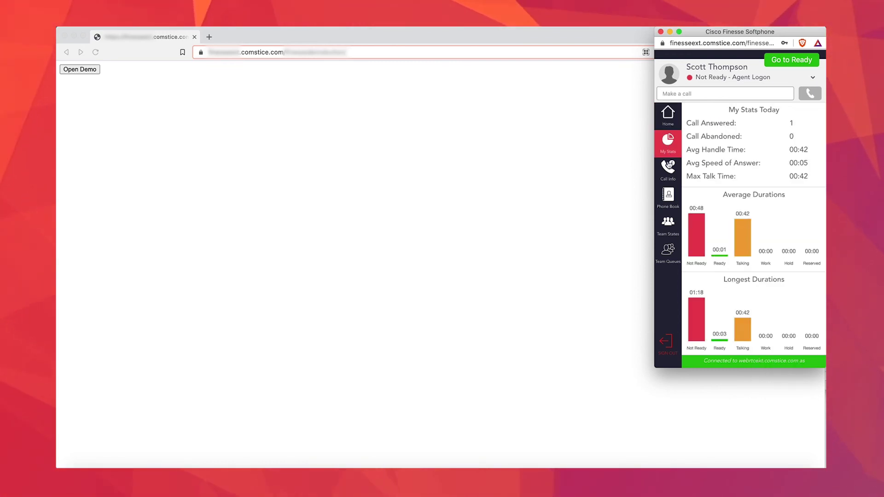
{"action": "left_click", "coordinate": [667, 116]}
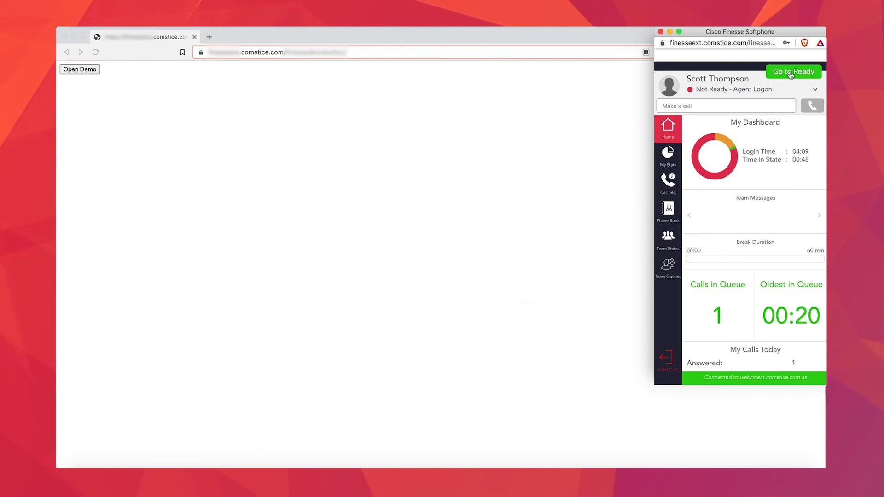
Step: Answer the incoming call from 4918, put it on hold, and resume it
{"action": "left_click", "coordinate": [814, 76]}
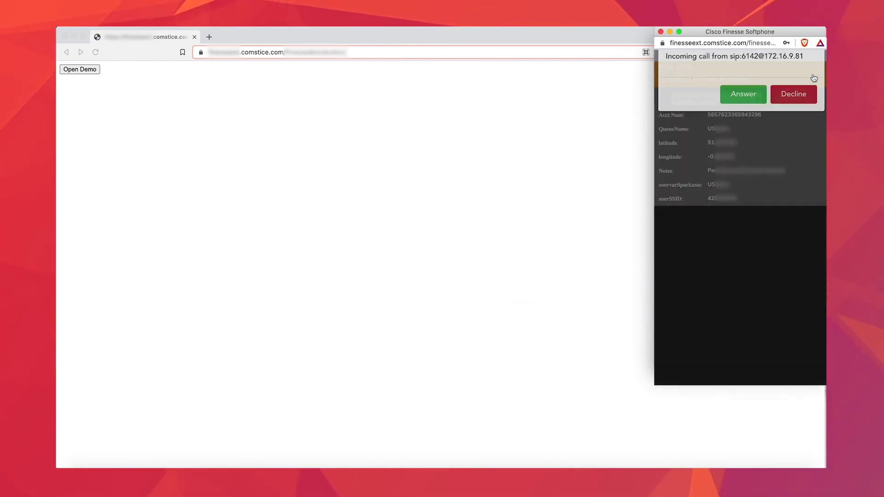
{"action": "left_click", "coordinate": [746, 106]}
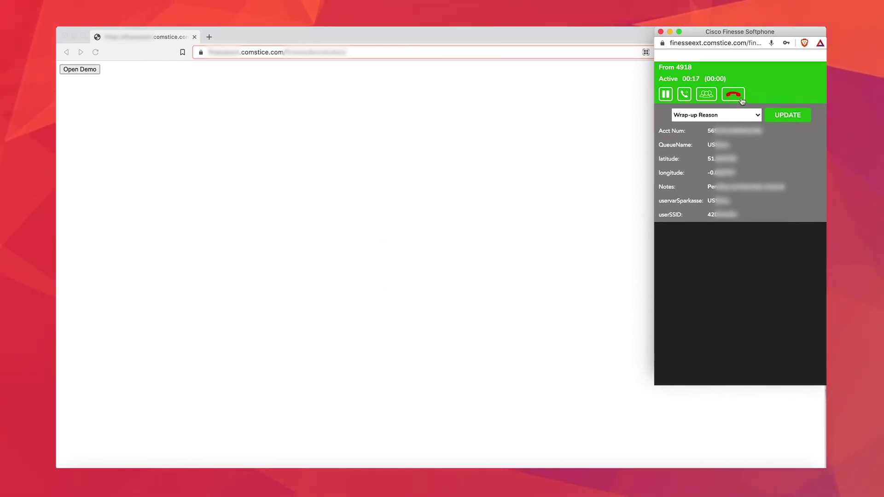
{"action": "left_click", "coordinate": [664, 95]}
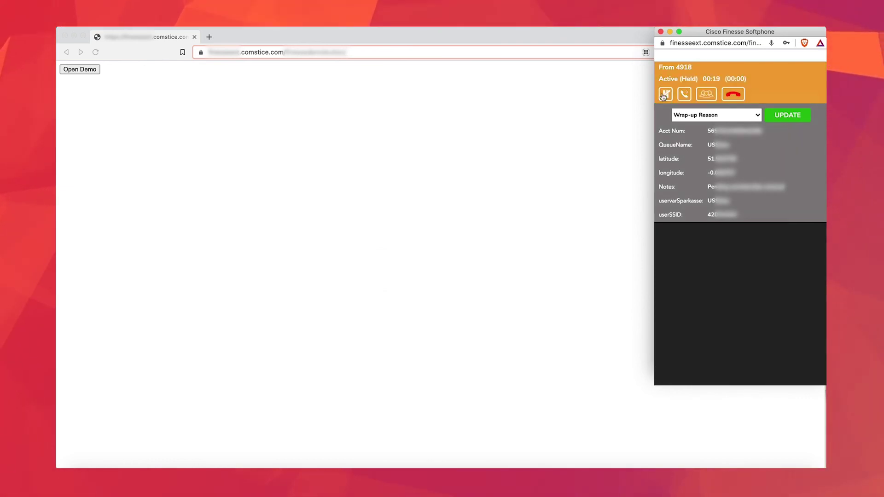
{"action": "left_click", "coordinate": [664, 95]}
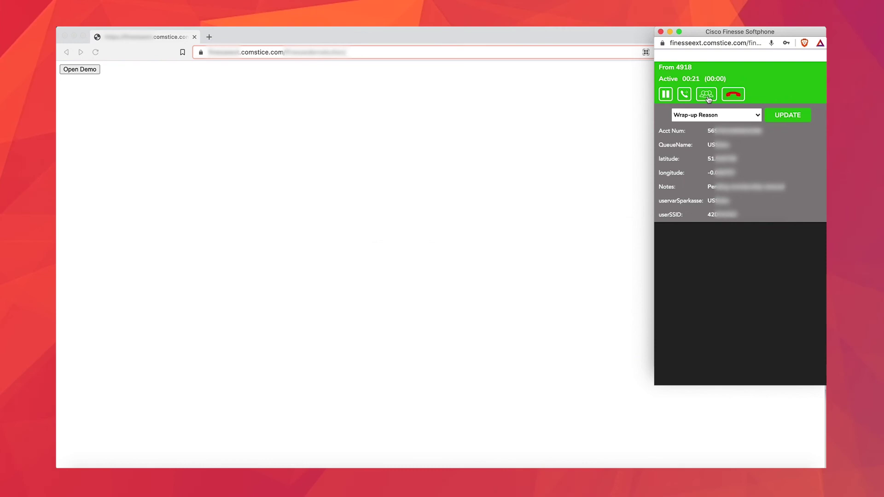
Step: Record Wrong Number as the call's wrap-up reason and hang up
{"action": "left_click", "coordinate": [746, 113]}
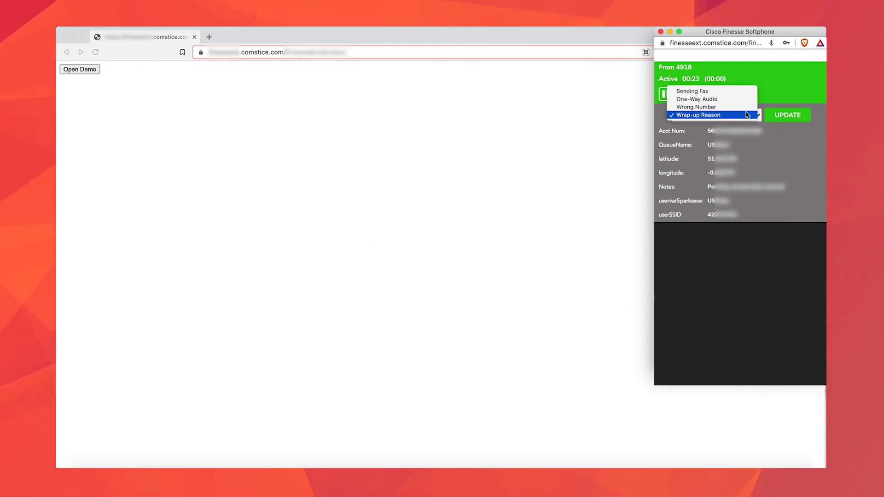
{"action": "left_click", "coordinate": [721, 108]}
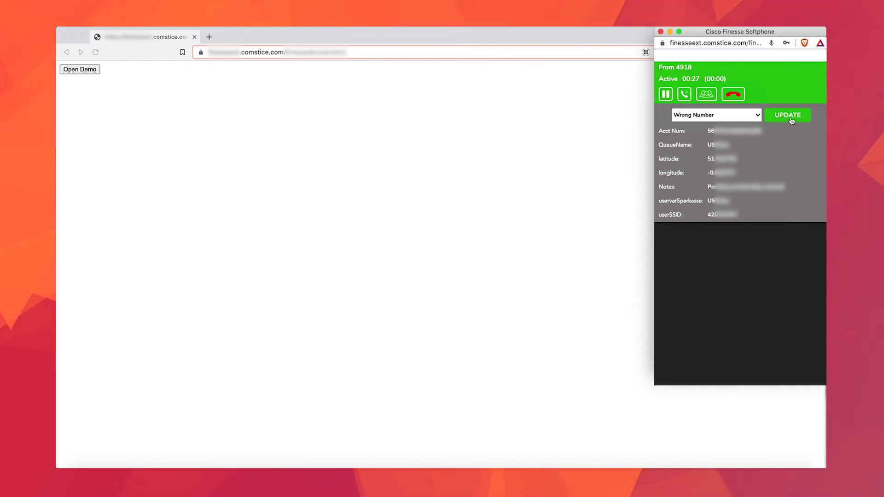
{"action": "left_click", "coordinate": [765, 118]}
{"action": "left_click", "coordinate": [801, 101]}
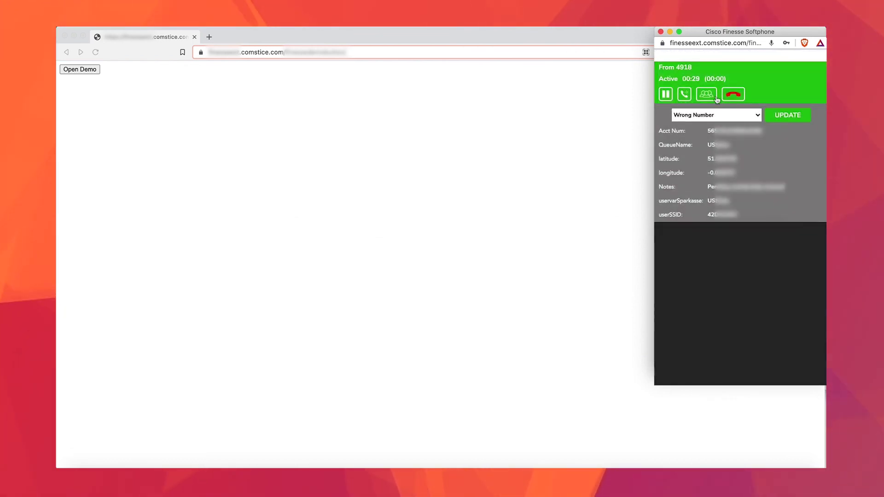
{"action": "left_click", "coordinate": [732, 94]}
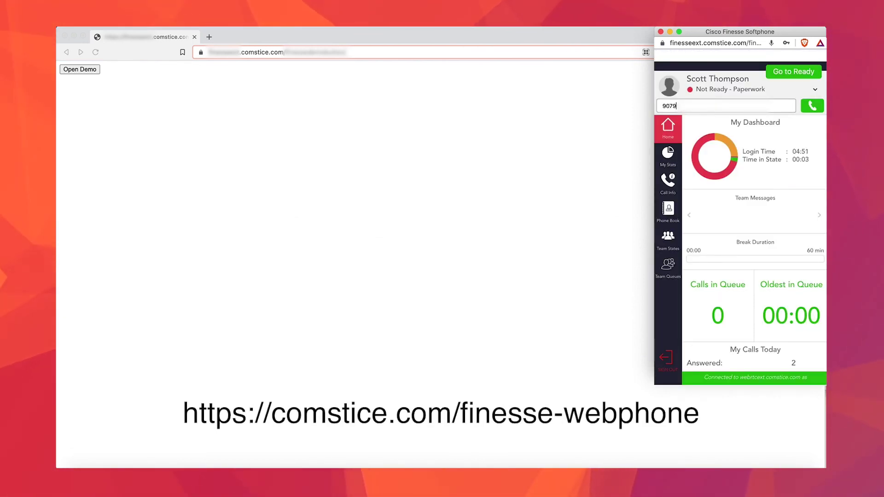
Step: Call the external number entered in the Make a call box
{"action": "left_click", "coordinate": [813, 107]}
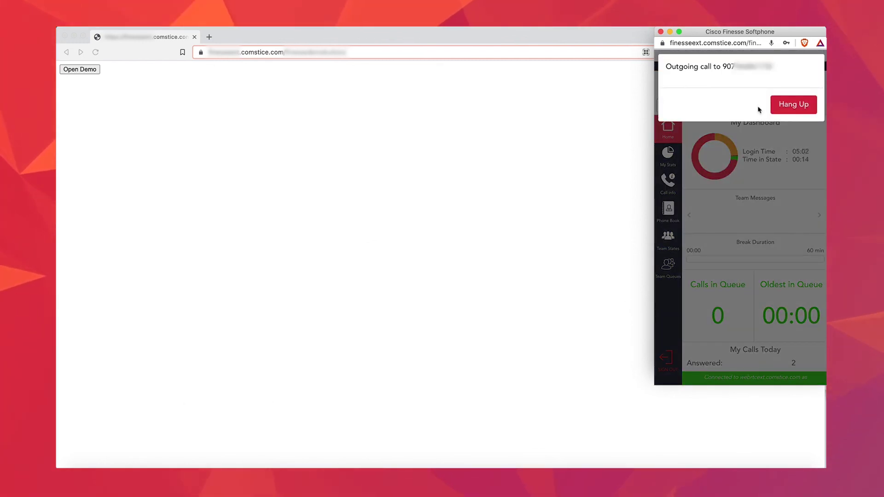